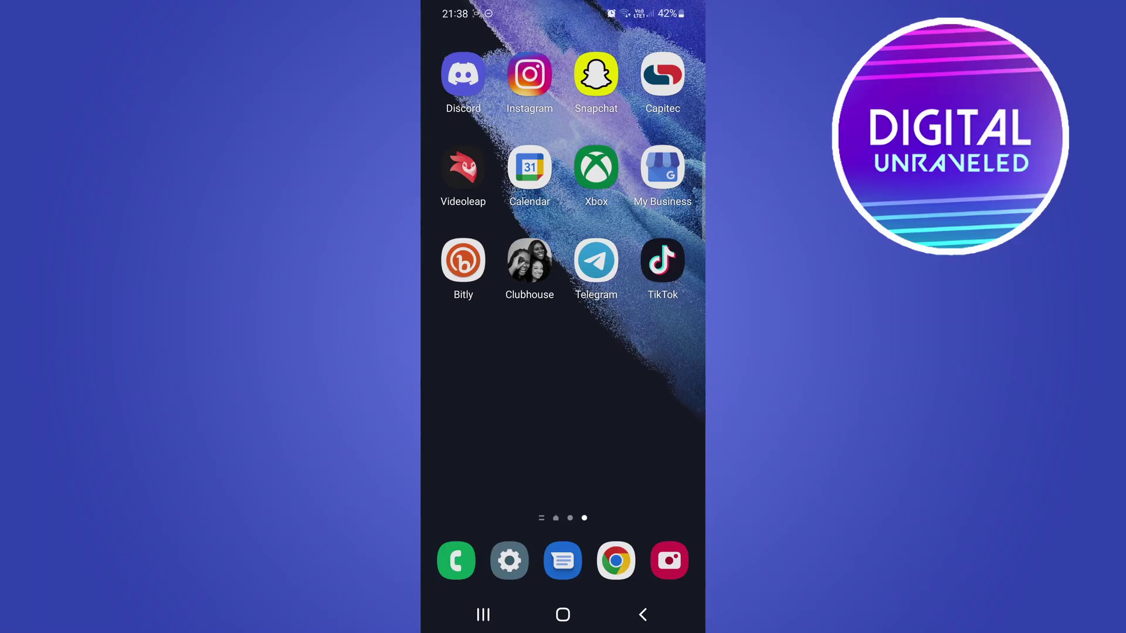
Step: Launch TikTok from its home-screen icon to start the For You feed
{"action": "left_click", "coordinate": [662, 260]}
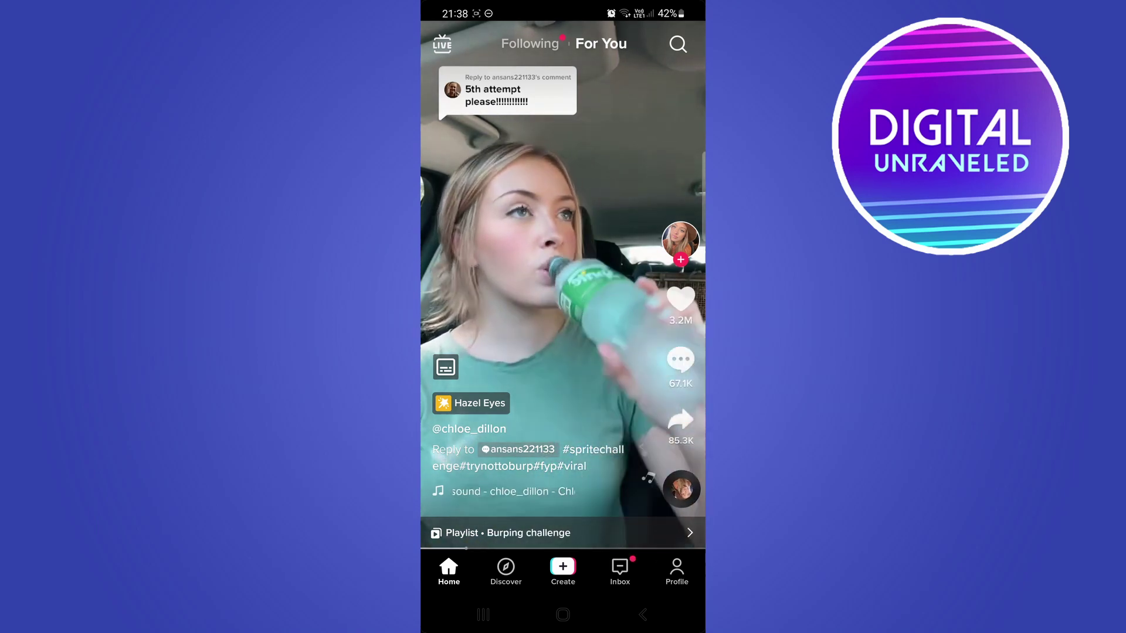
Step: Check TikTok's create camera for a Stories mode, then close the camera
{"action": "left_click", "coordinate": [563, 567]}
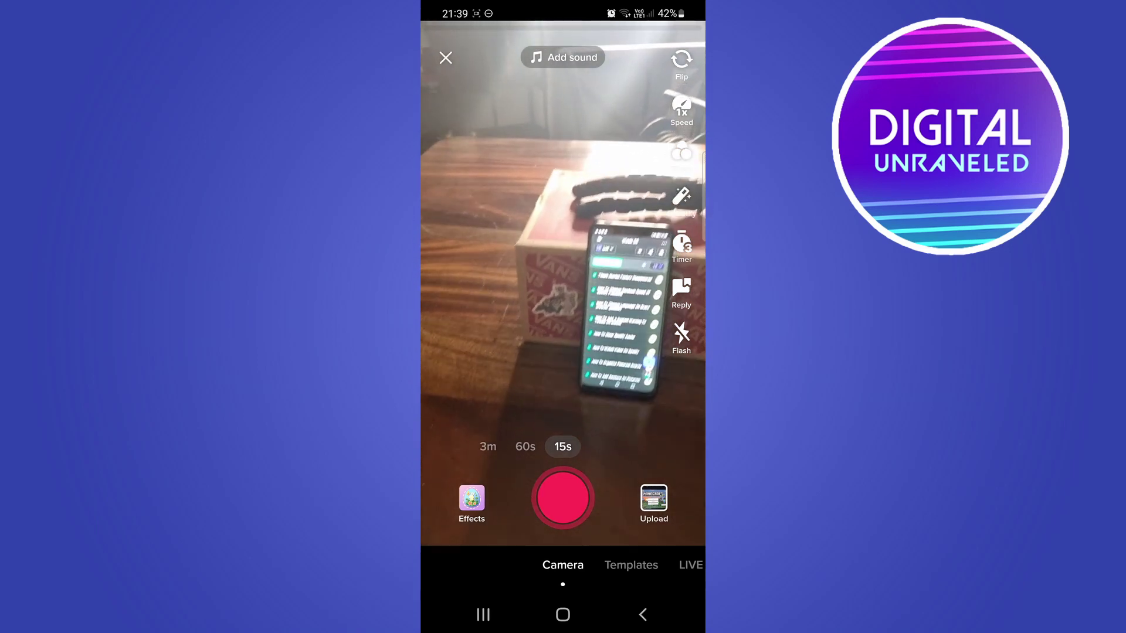
{"action": "key", "text": "Escape"}
Step: Go home, open Google Play Store and search 'tiktok' to reach TikTok's installed listing
{"action": "key", "text": "super"}
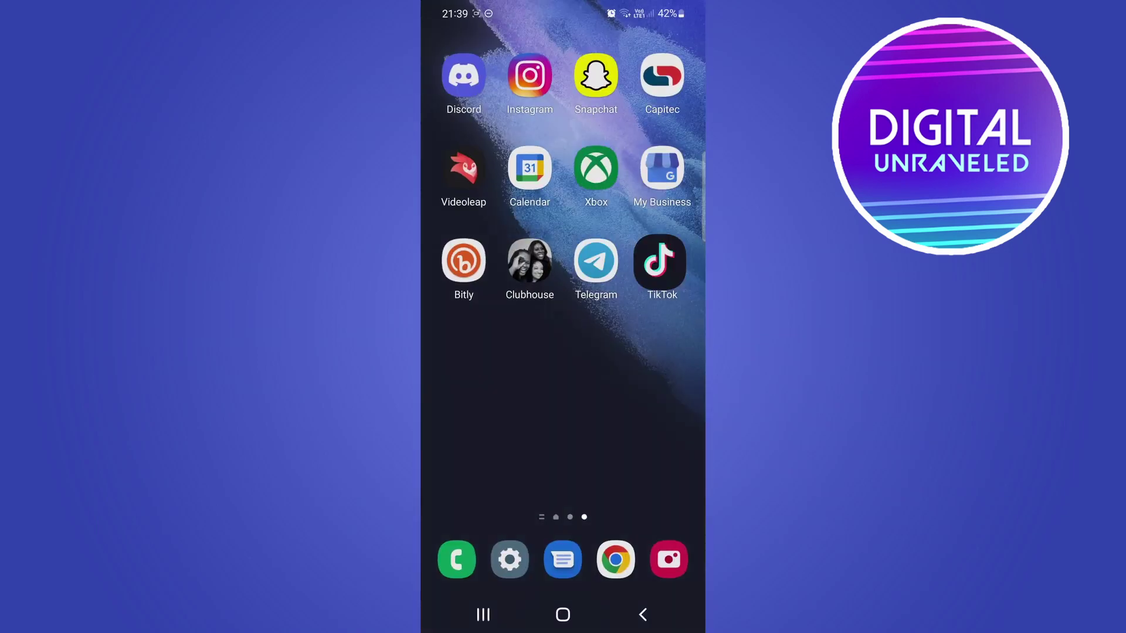
{"action": "left_click", "coordinate": [452, 355]}
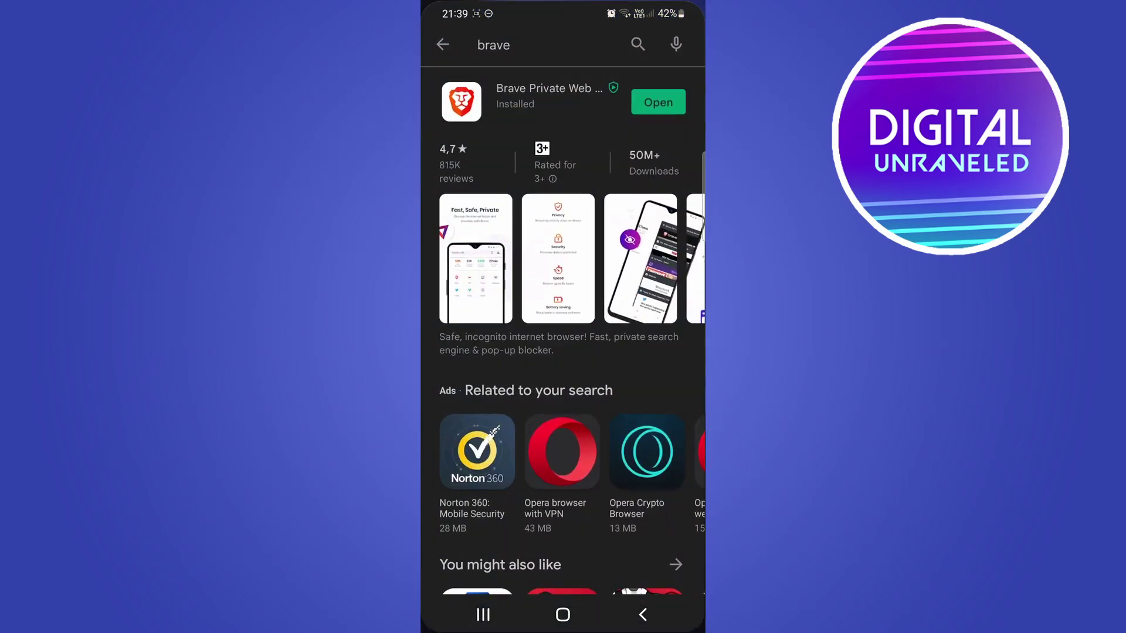
{"action": "left_click", "coordinate": [443, 43]}
{"action": "left_click", "coordinate": [550, 44]}
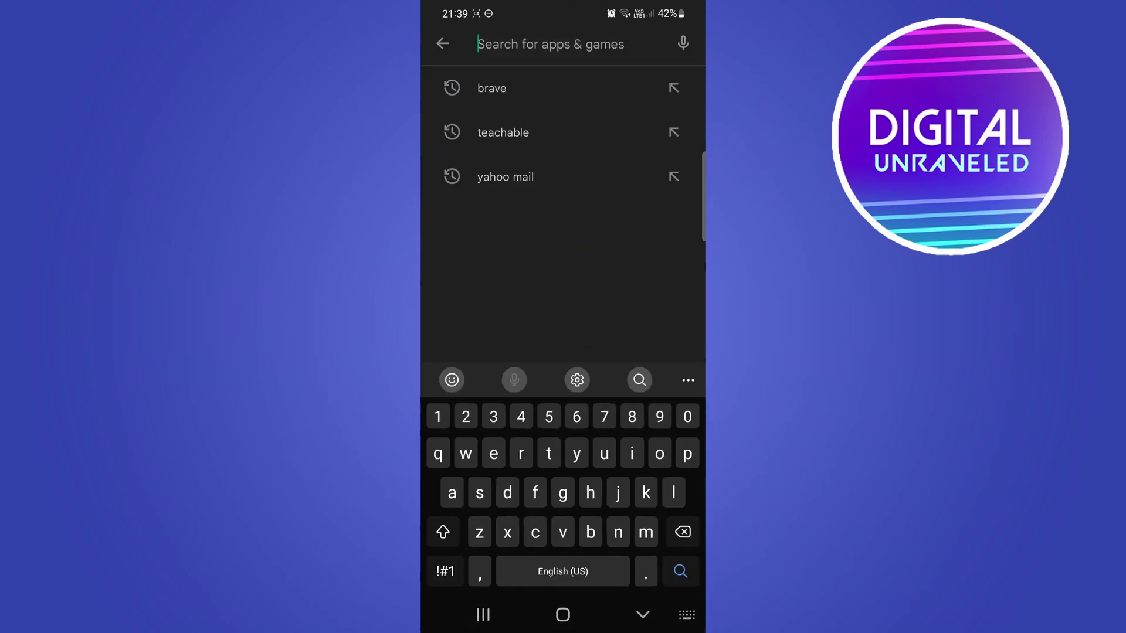
{"action": "type", "text": "tikto"}
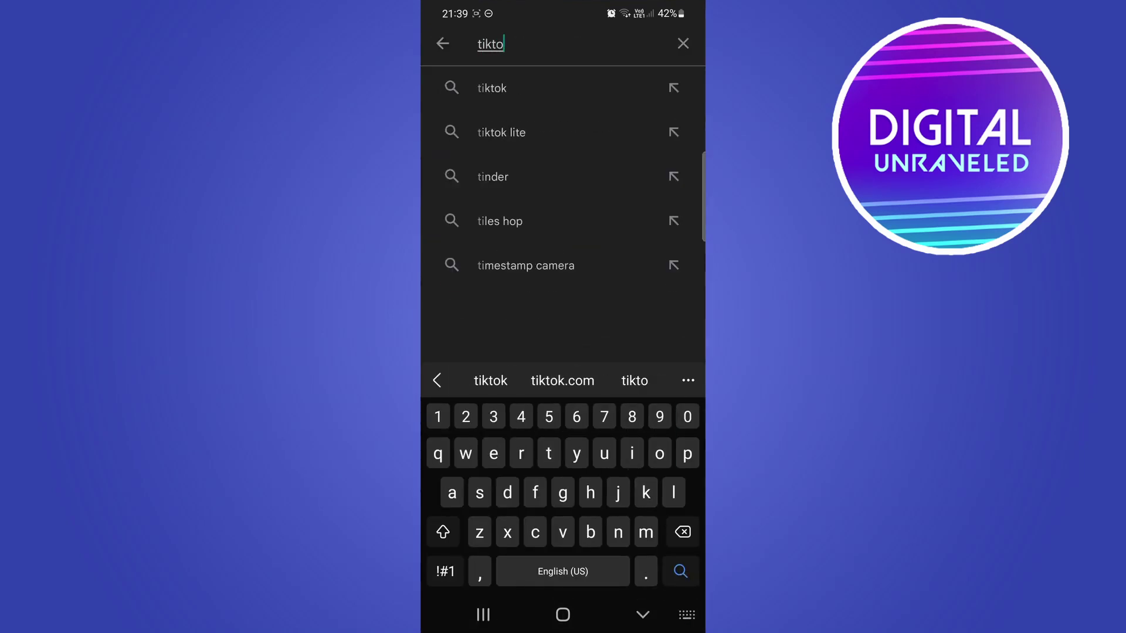
{"action": "type", "text": "k"}
{"action": "key", "text": "Return"}
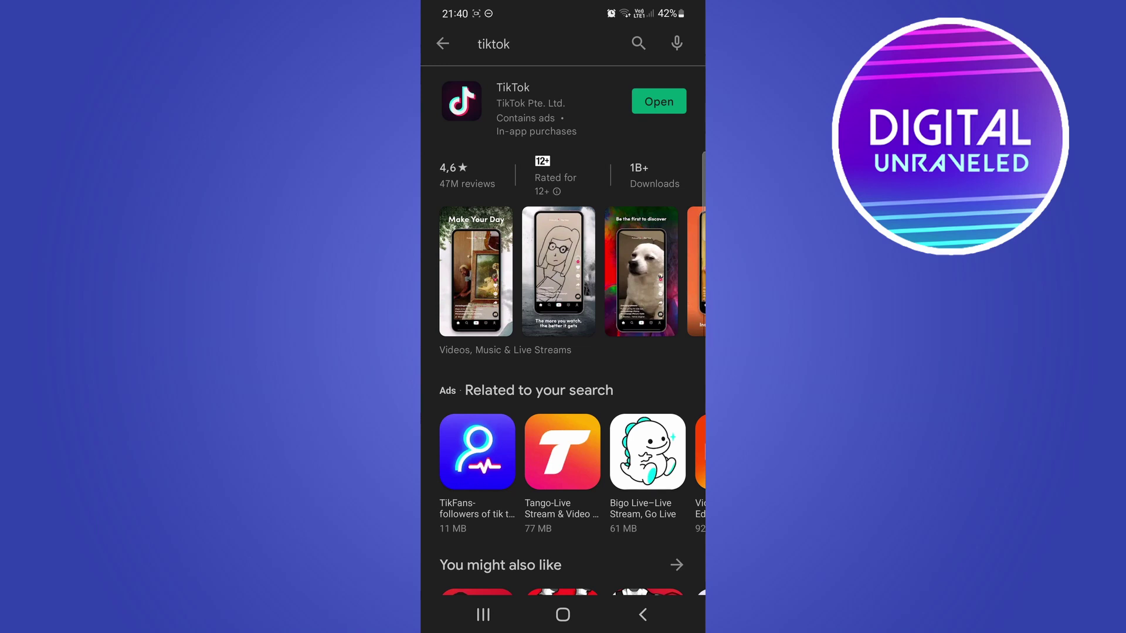
Step: Return home from Play Store and relaunch TikTok from its home-screen page
{"action": "left_click", "coordinate": [562, 614]}
{"action": "left_click_drag", "start_coordinate": [650, 307], "coordinate": [475, 308]}
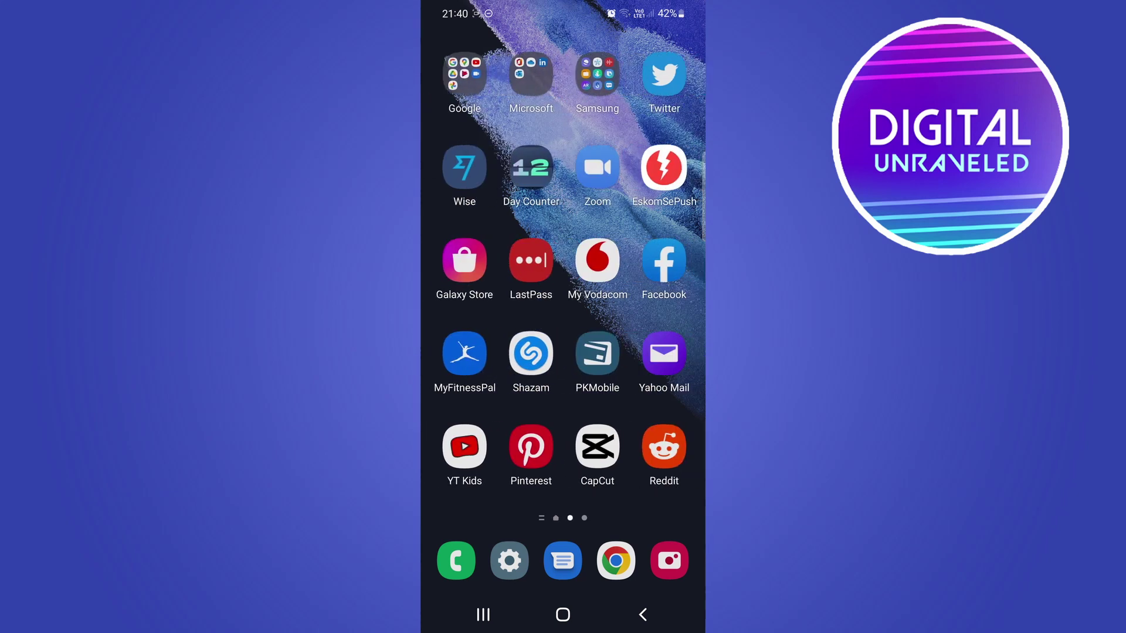
{"action": "left_click_drag", "start_coordinate": [650, 396], "coordinate": [475, 396]}
{"action": "left_click", "coordinate": [662, 261]}
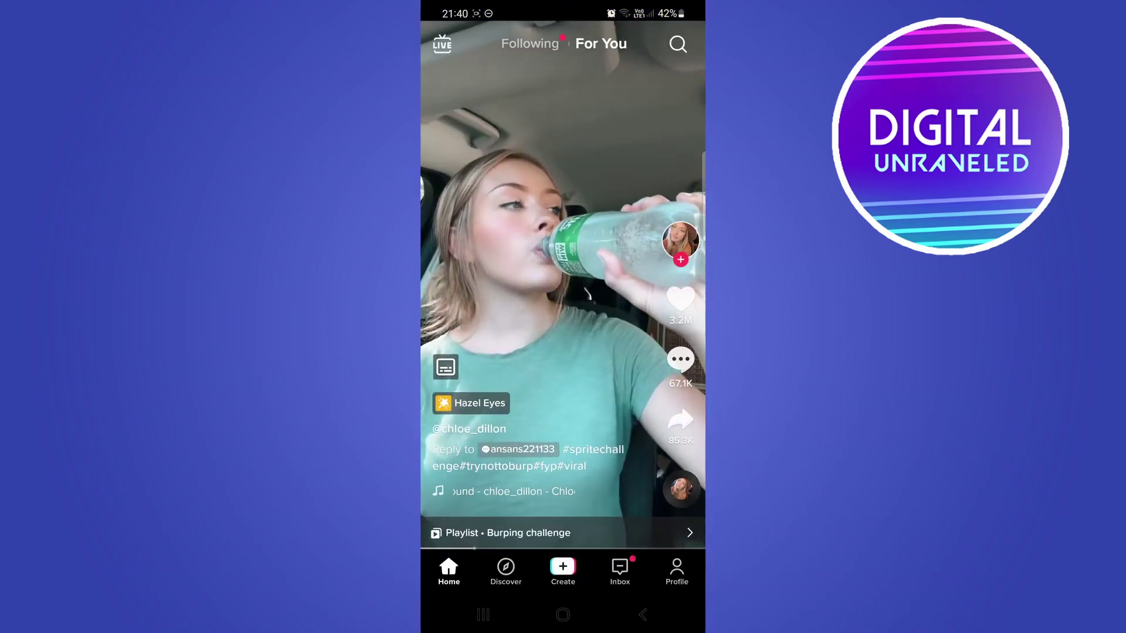
Step: Swipe through five For You videos, ending on a TikTok Growth Tips video
{"action": "left_click_drag", "start_coordinate": [563, 396], "coordinate": [562, 176]}
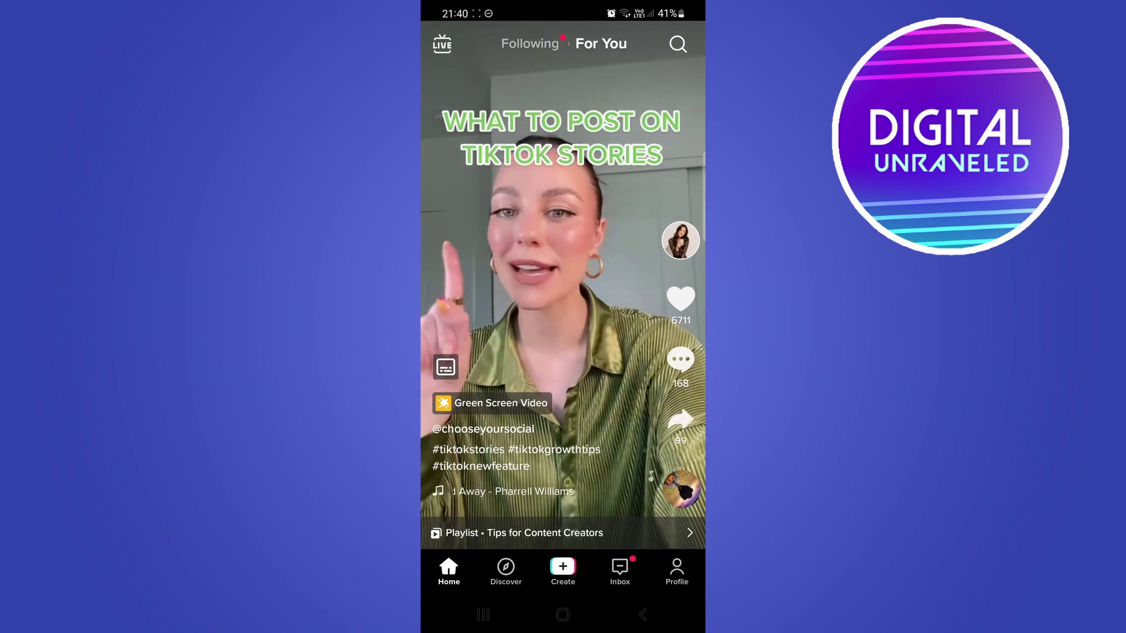
{"action": "left_click_drag", "start_coordinate": [563, 396], "coordinate": [563, 176]}
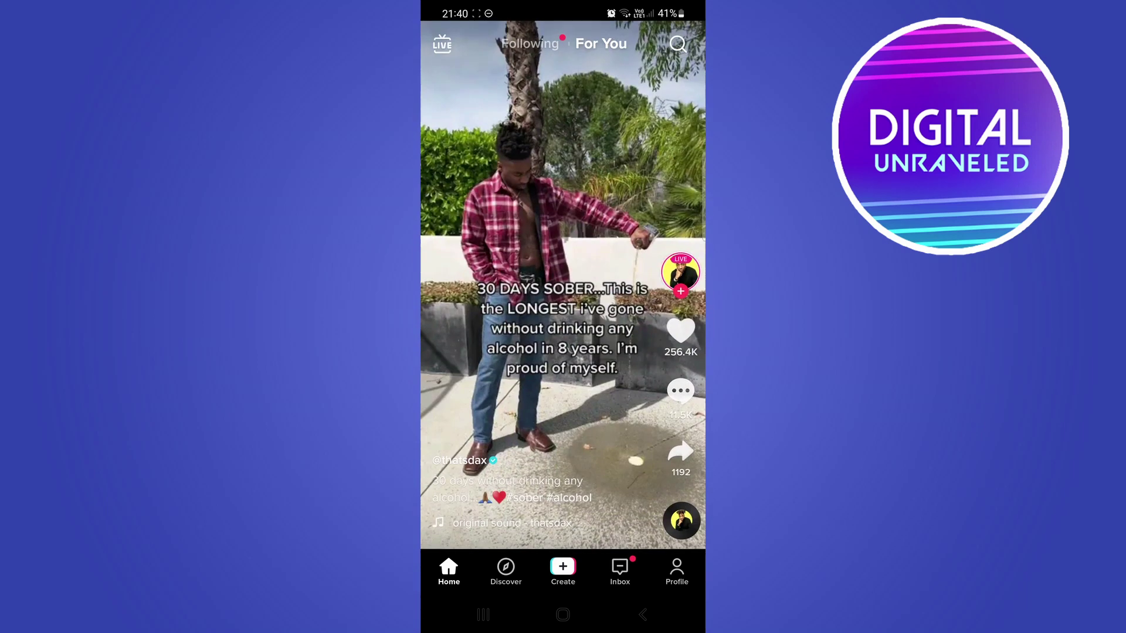
{"action": "left_click_drag", "start_coordinate": [563, 396], "coordinate": [563, 176]}
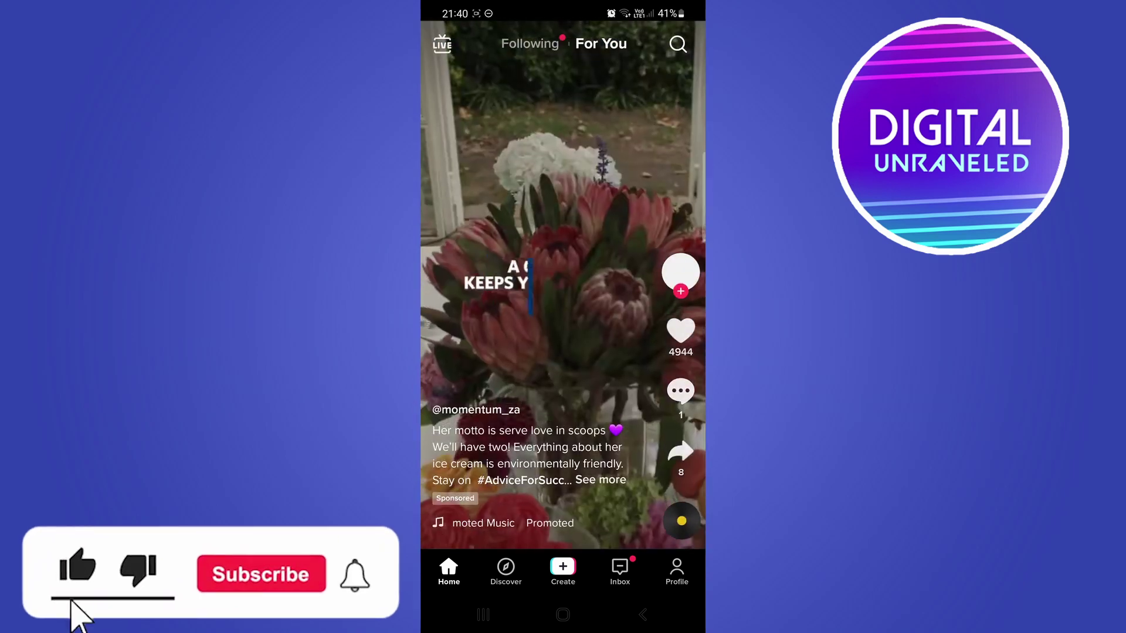
{"action": "left_click_drag", "start_coordinate": [563, 397], "coordinate": [563, 176]}
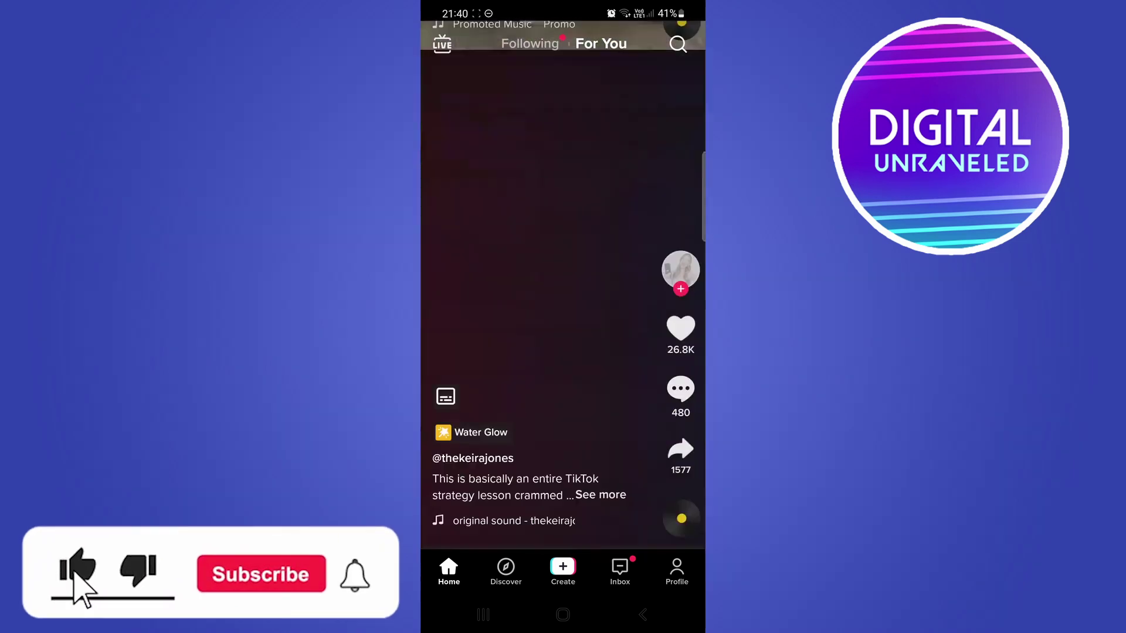
{"action": "left_click_drag", "start_coordinate": [563, 396], "coordinate": [563, 175]}
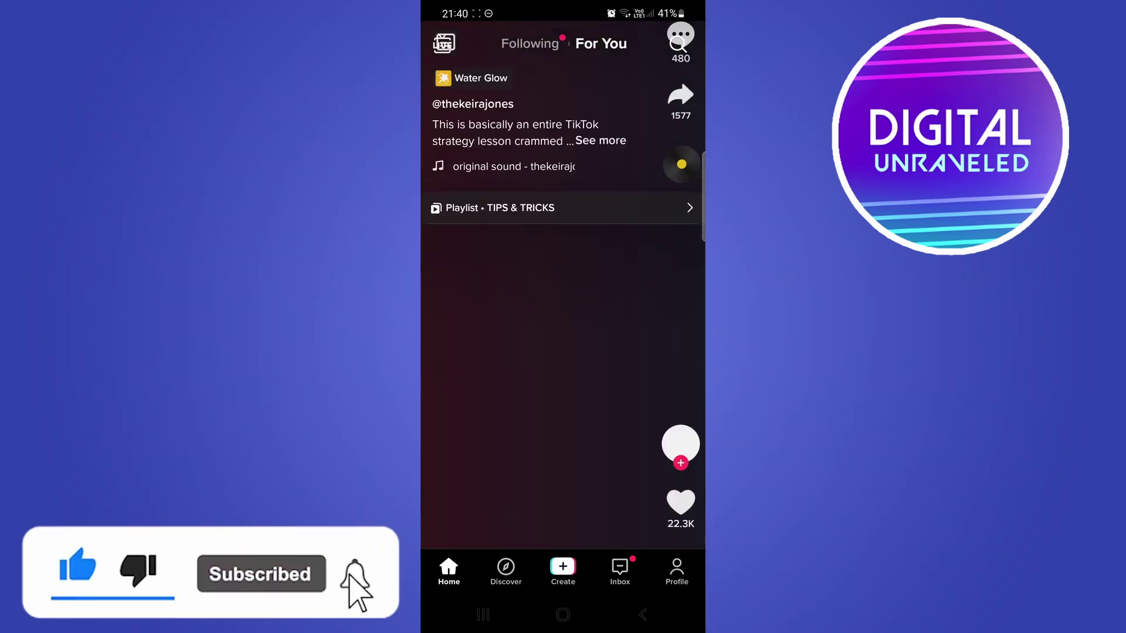